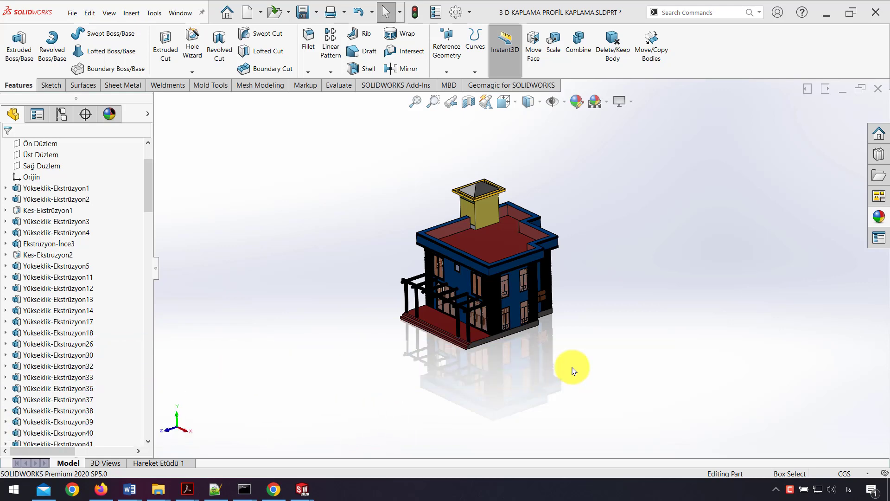
Step: Orbit the villa to a frontal view and zoom in on the front wall and pergola
middle_drag(595, 340, 525, 331)
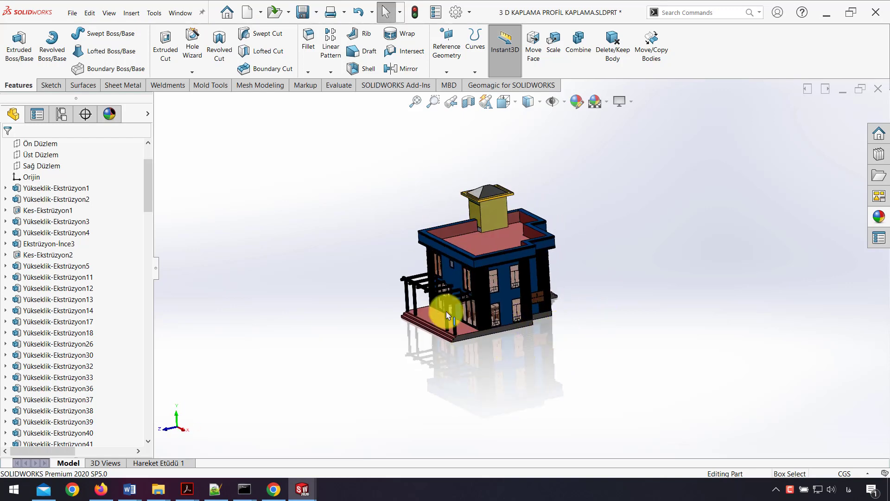
middle_drag(531, 291, 559, 321)
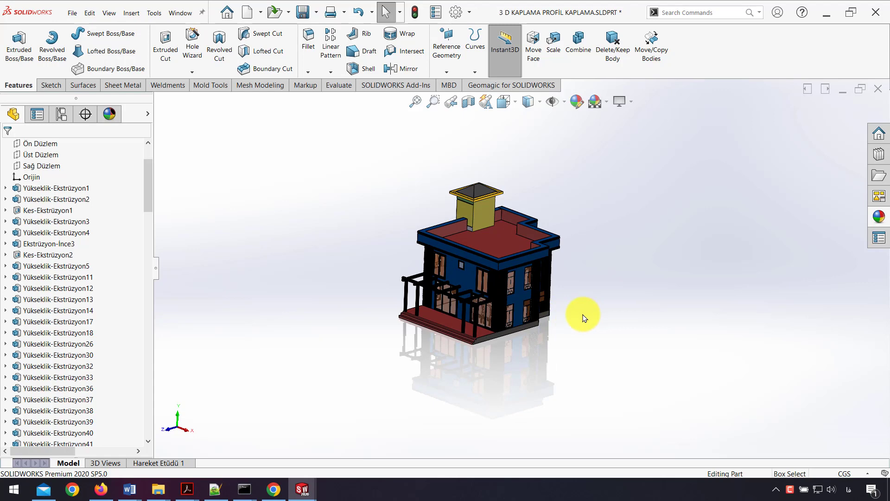
scroll(465, 299, down, 5)
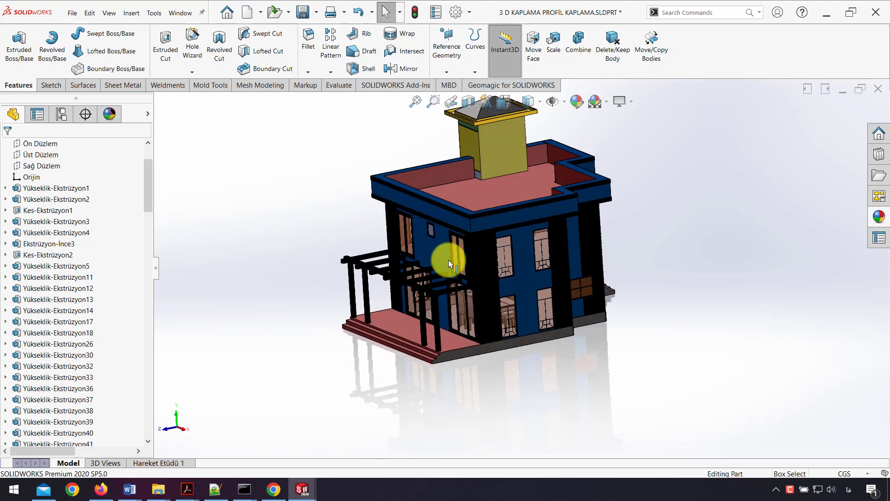
scroll(438, 251, down, 5)
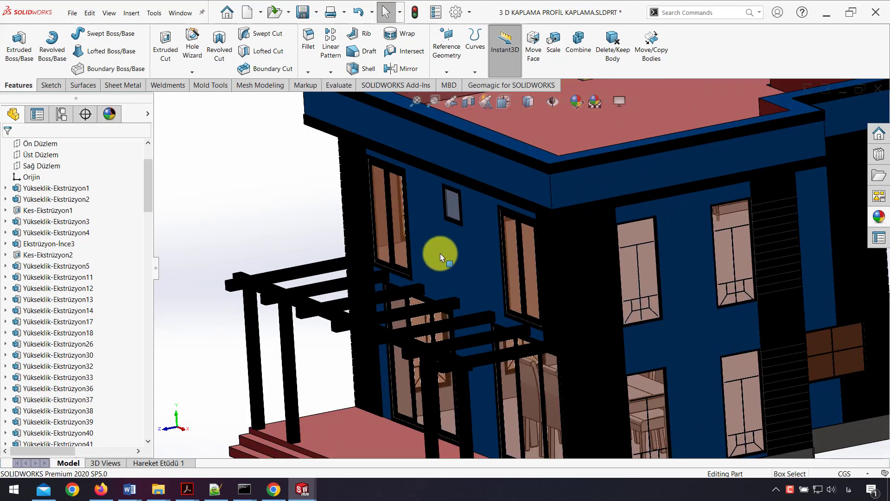
right_click(456, 253)
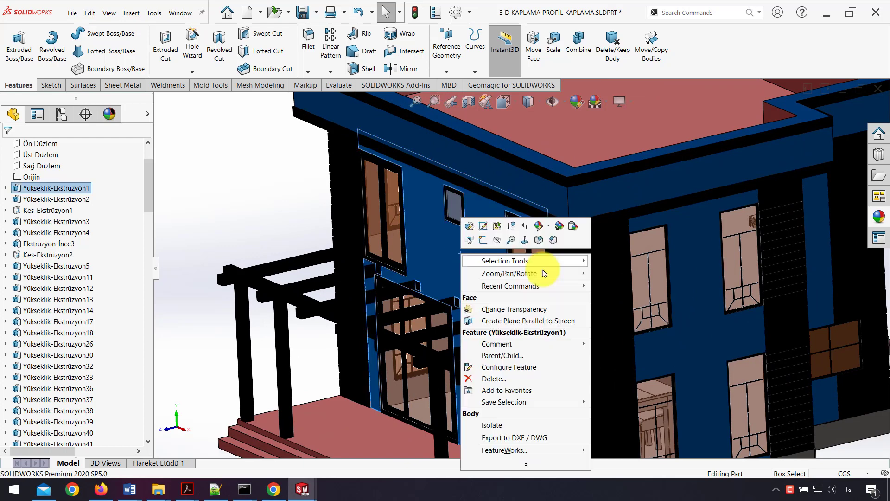
click(502, 241)
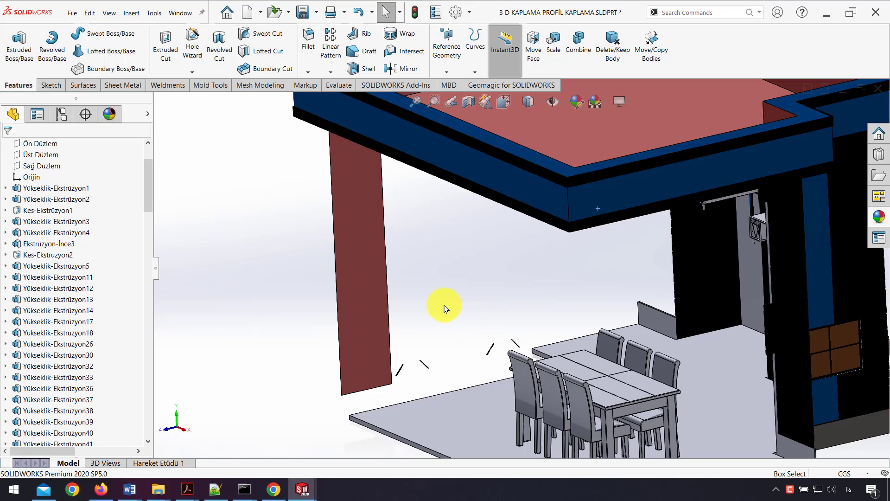
key(ctrl+z)
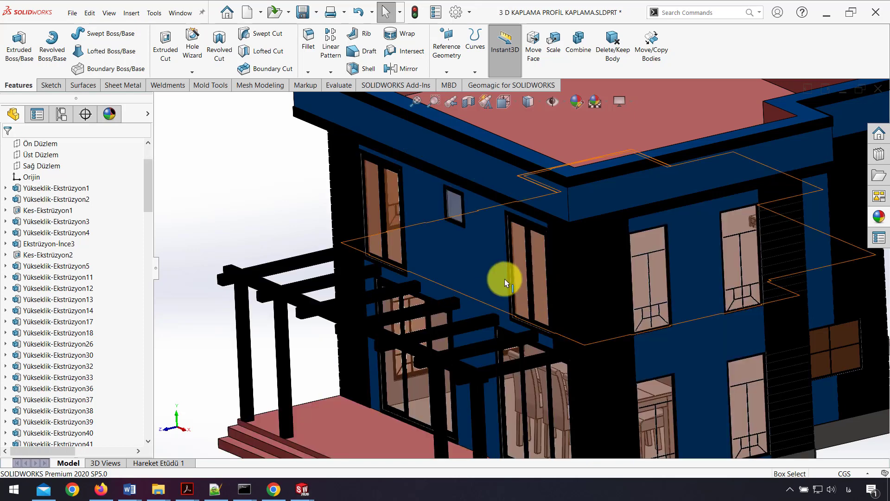
middle_drag(505, 281, 461, 239)
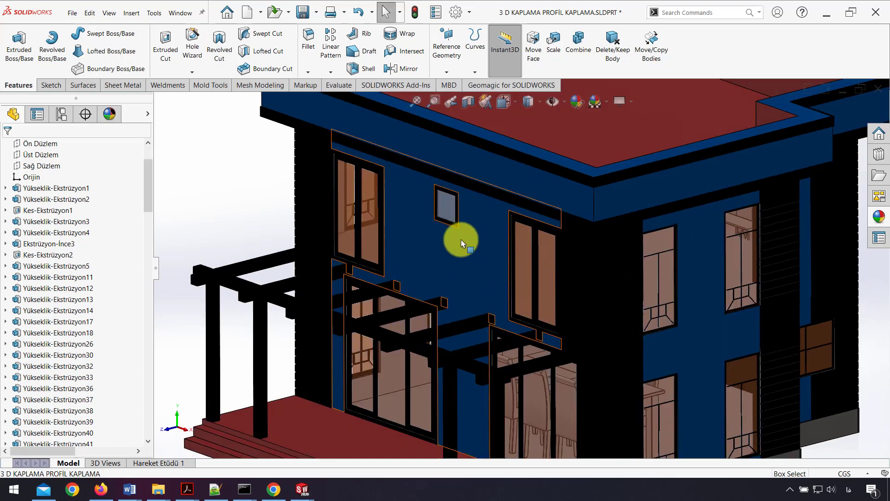
click(469, 105)
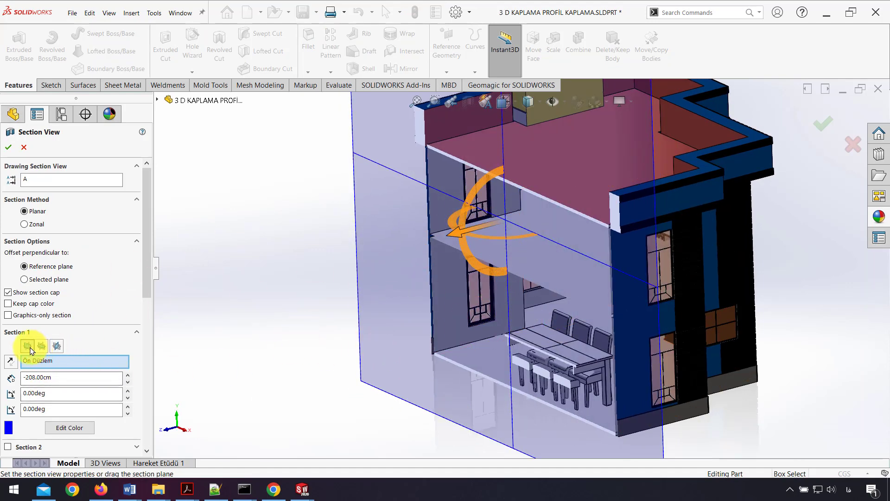
scroll(525, 302, up, 5)
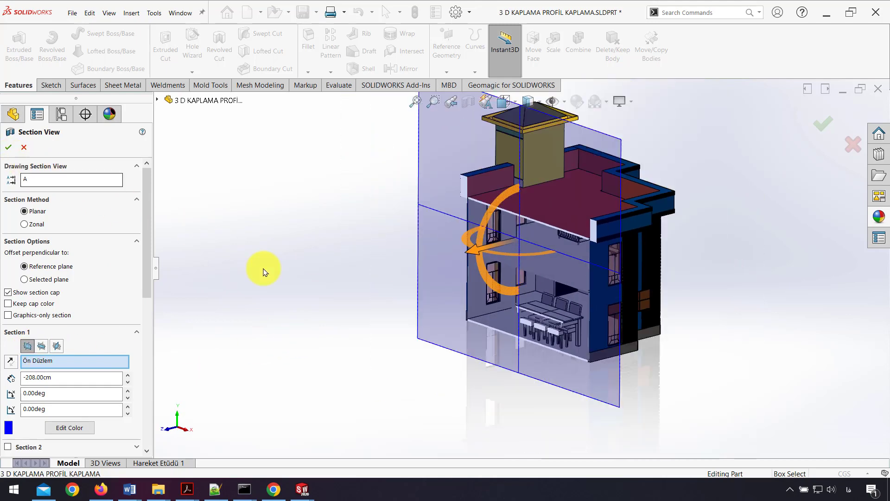
drag(476, 251, 503, 274)
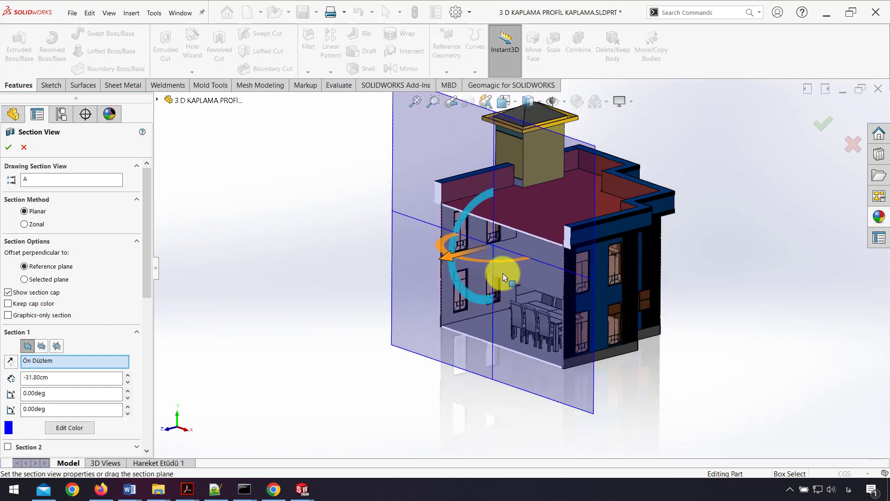
click(851, 146)
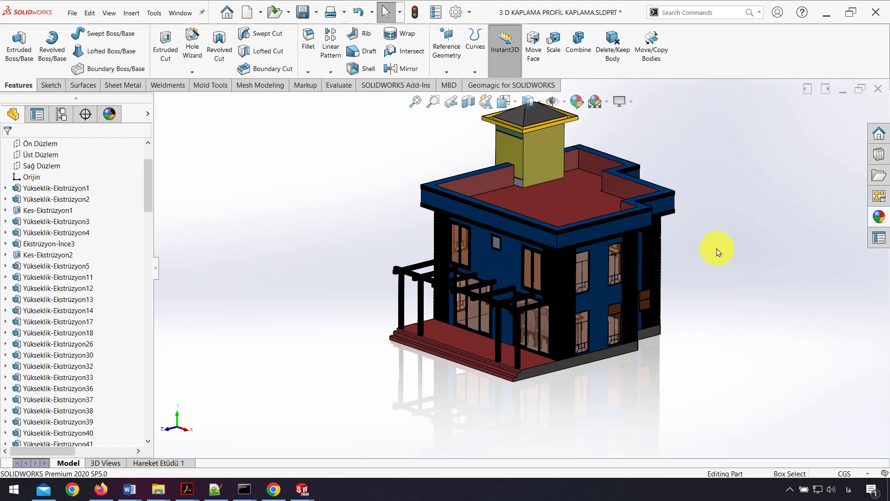
Step: Orbit the villa slightly and show the DisplayManager's scene, lights and cameras list
middle_drag(567, 316, 617, 269)
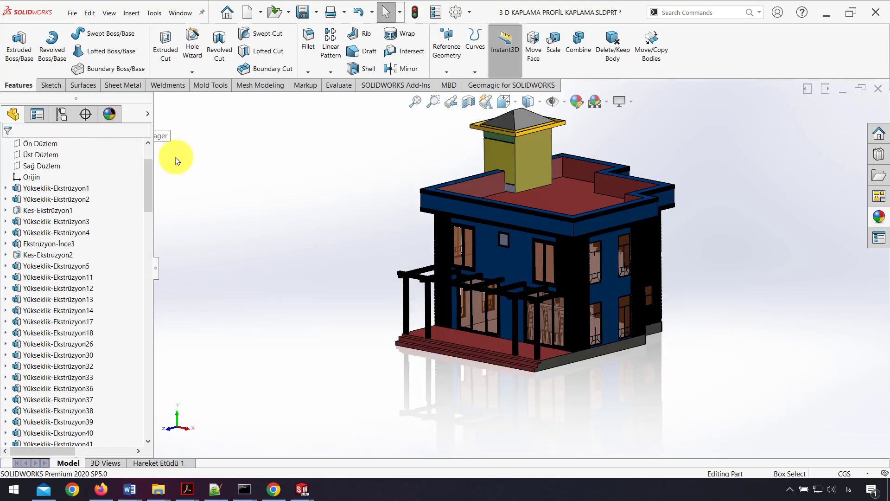
click(110, 114)
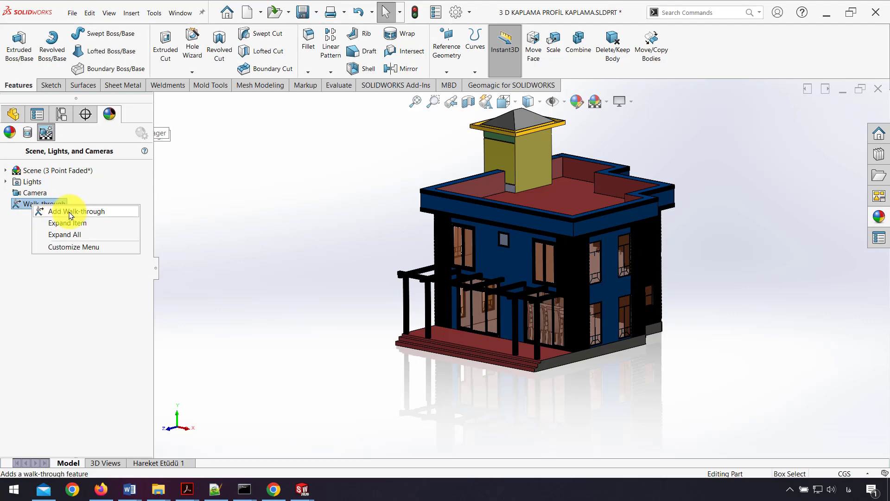
Step: Add a walk-through and start it on the Üst Düzlem floor at 165cm eye height
click(76, 212)
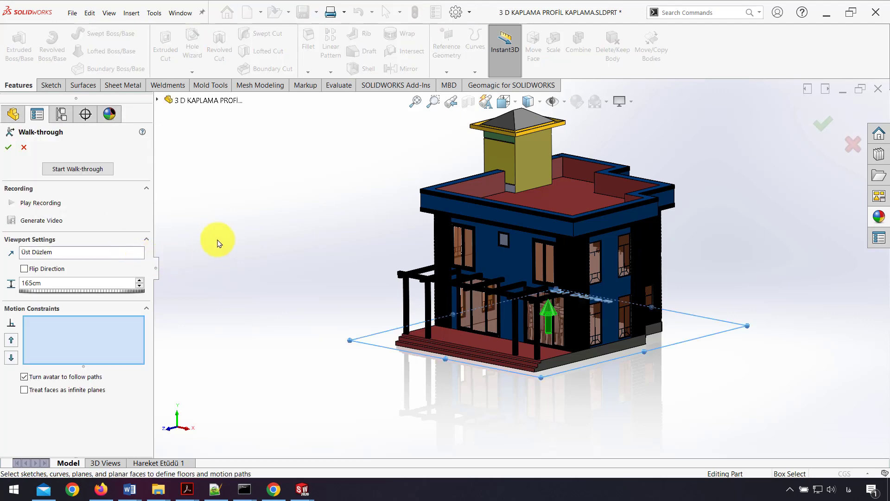
click(89, 169)
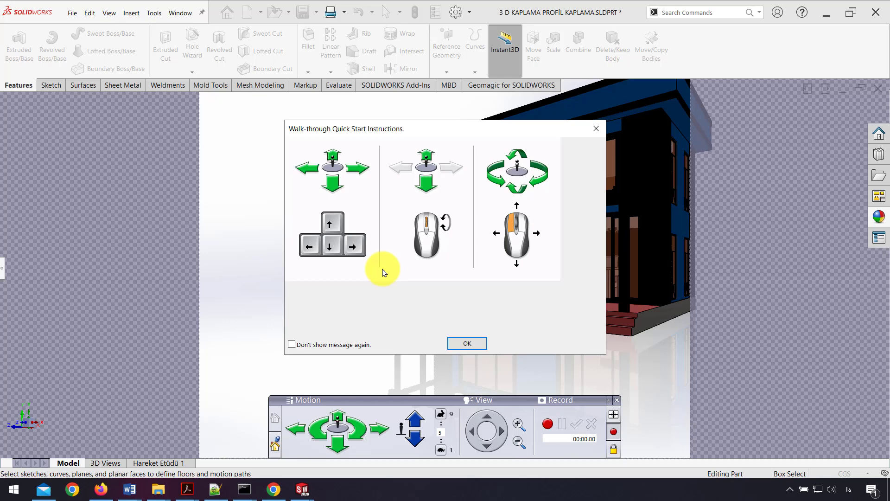
Step: Dismiss the Quick Start instructions and walk the camera past the dining table and windows
click(455, 344)
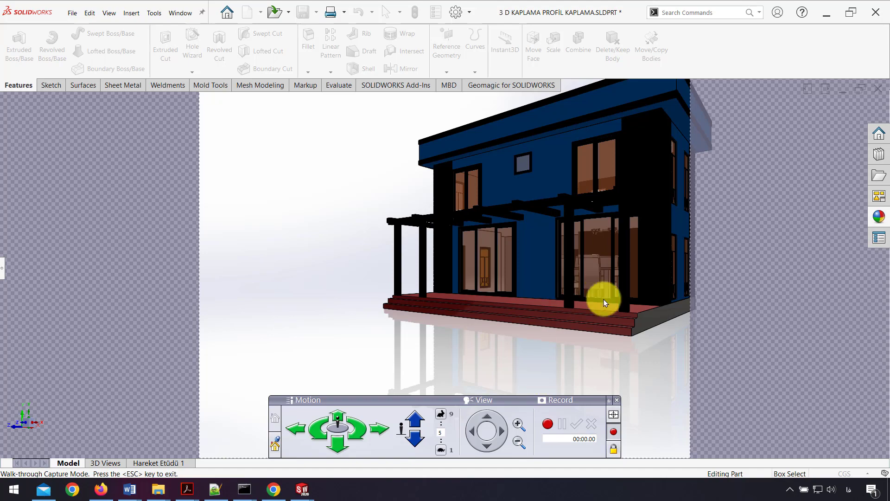
drag(563, 248, 216, 318)
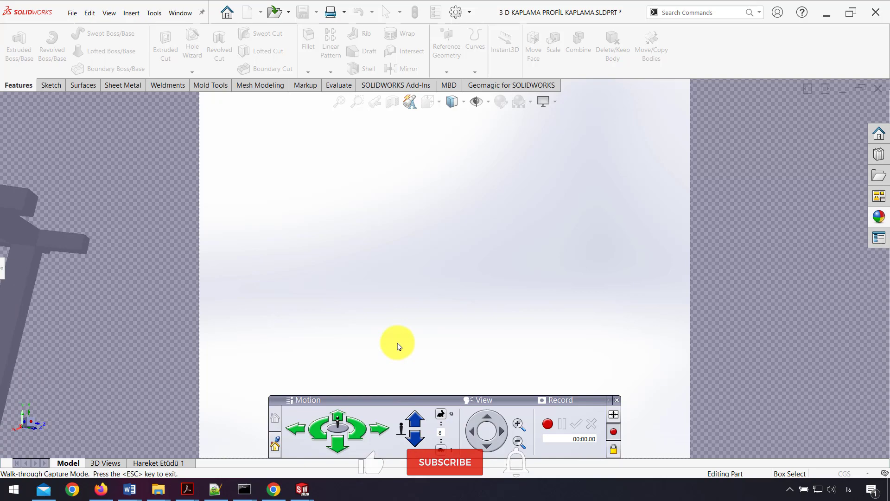
Step: Steer the walk-through camera past the window and bedroom to face the red front steps
drag(307, 327, 313, 366)
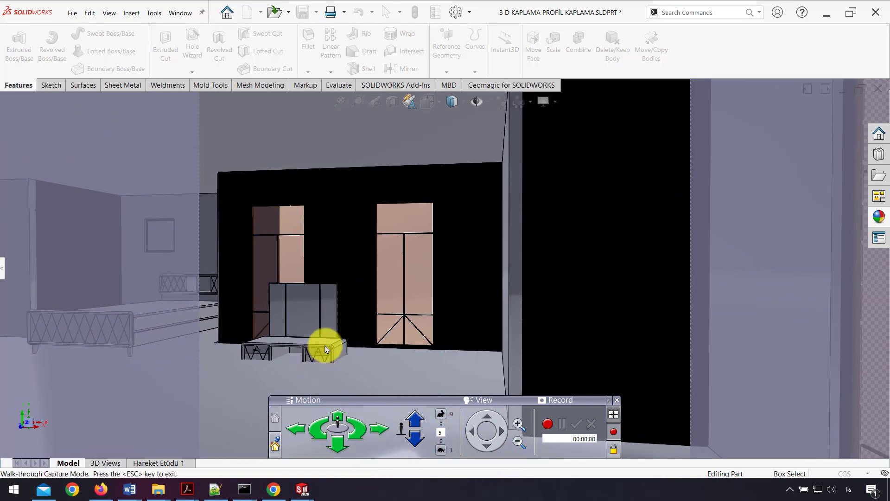
drag(325, 346, 578, 297)
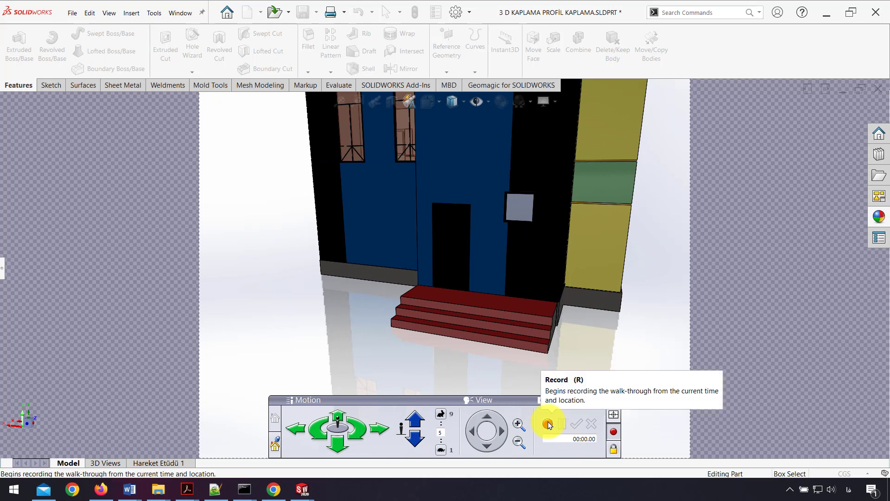
Step: Record walking from the front steps through the room toward the doors, adjusting eye height
drag(520, 382, 646, 310)
drag(495, 328, 329, 329)
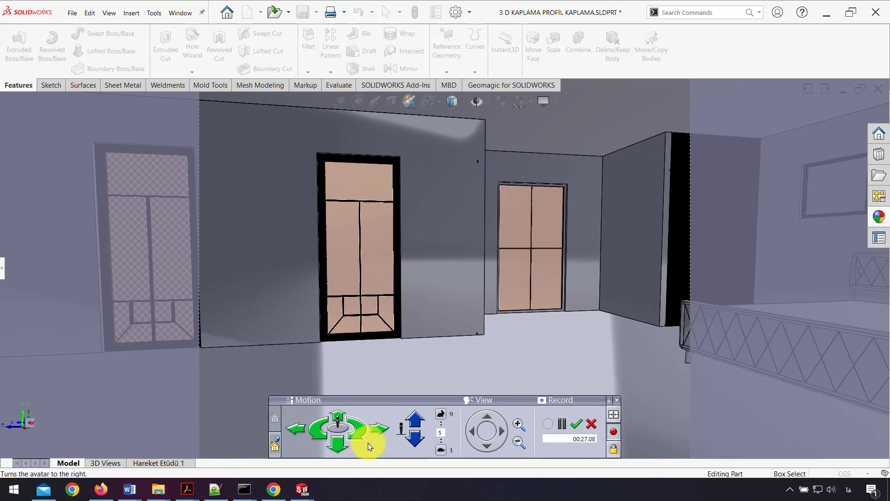
click(415, 422)
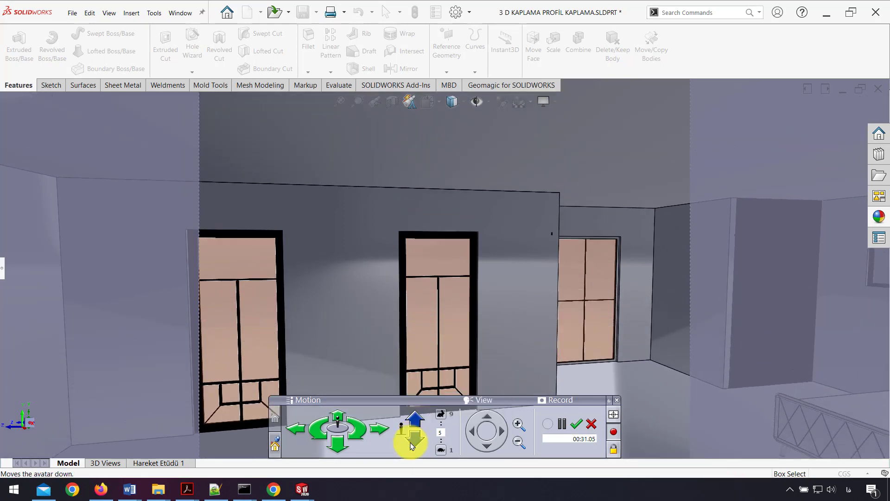
click(357, 422)
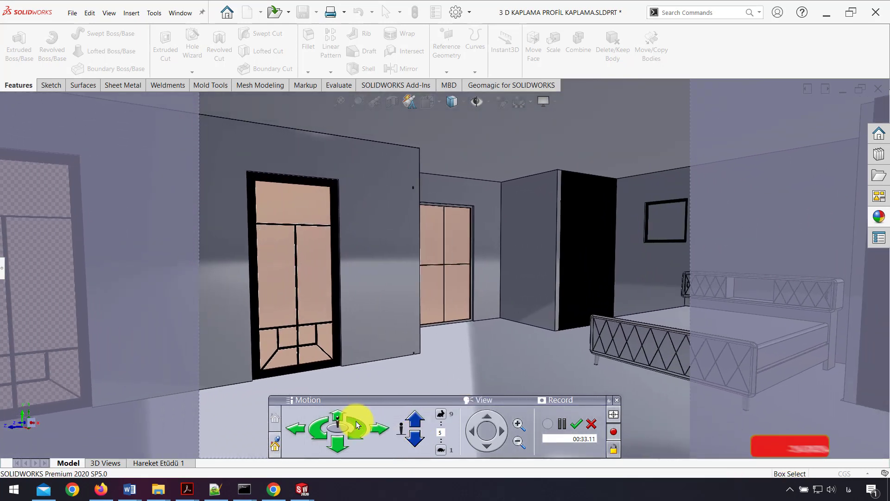
click(337, 431)
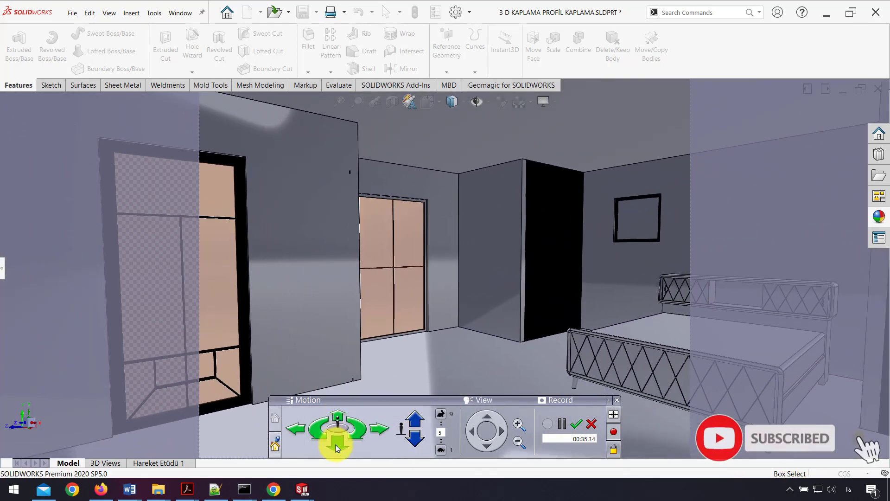
Step: Turn toward the bed and wardrobe wall, reset the view, and zoom on the wardrobes
click(363, 431)
click(362, 429)
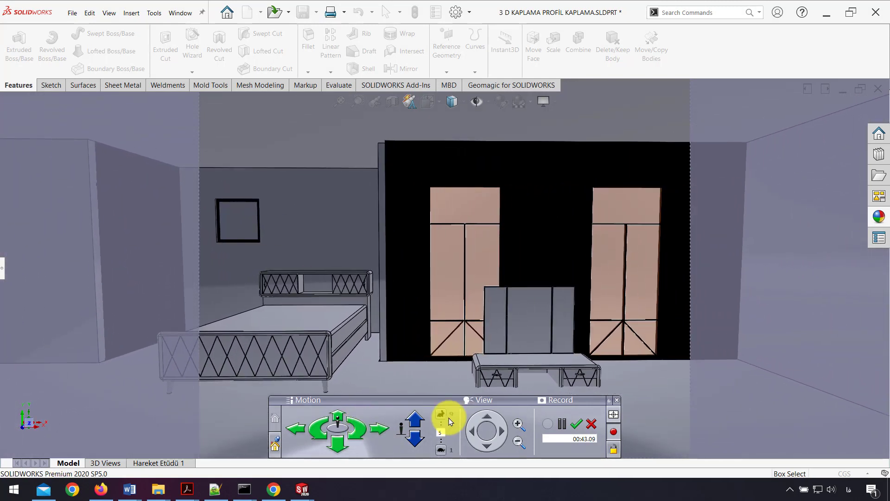
click(486, 433)
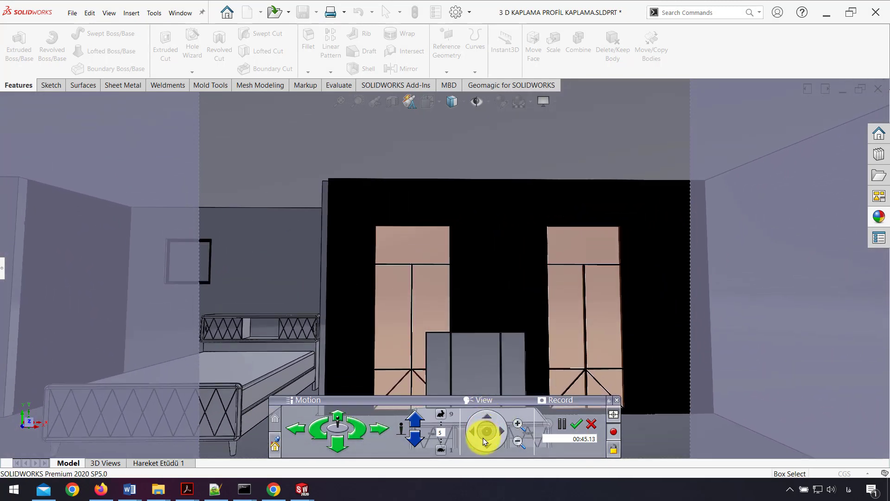
click(519, 423)
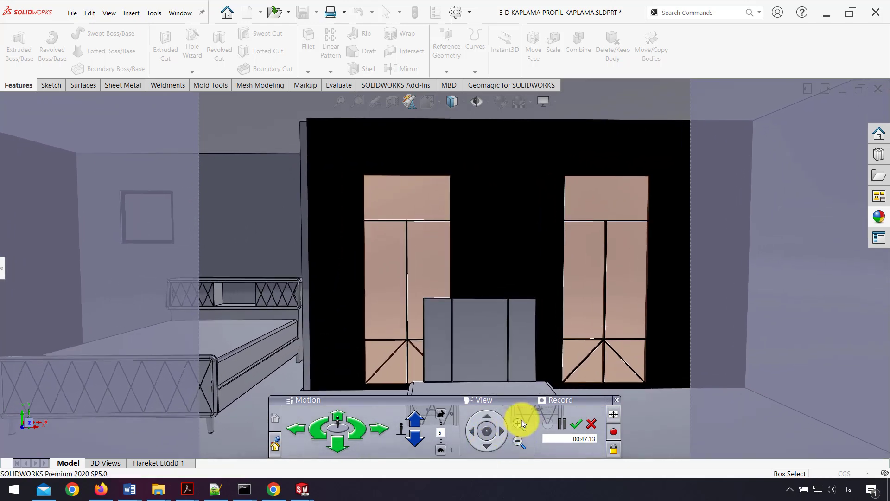
click(519, 442)
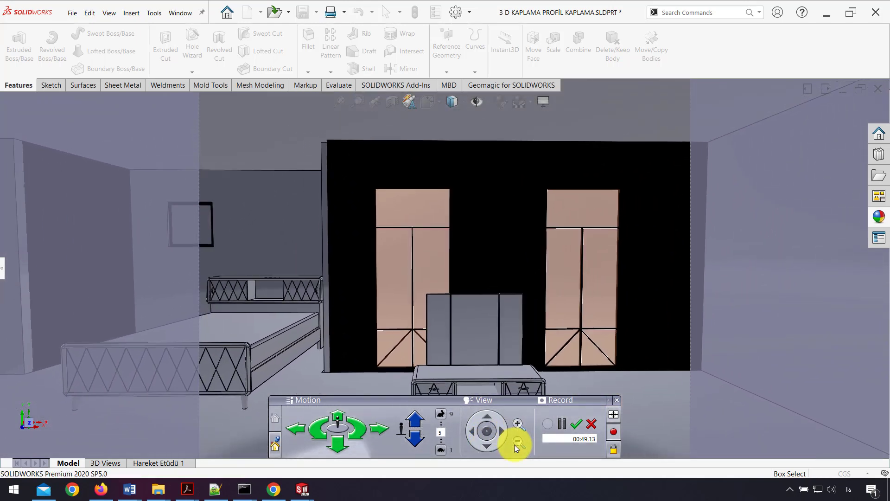
Step: Accept the recorded path and play it back through the doorway into the dining room
click(577, 425)
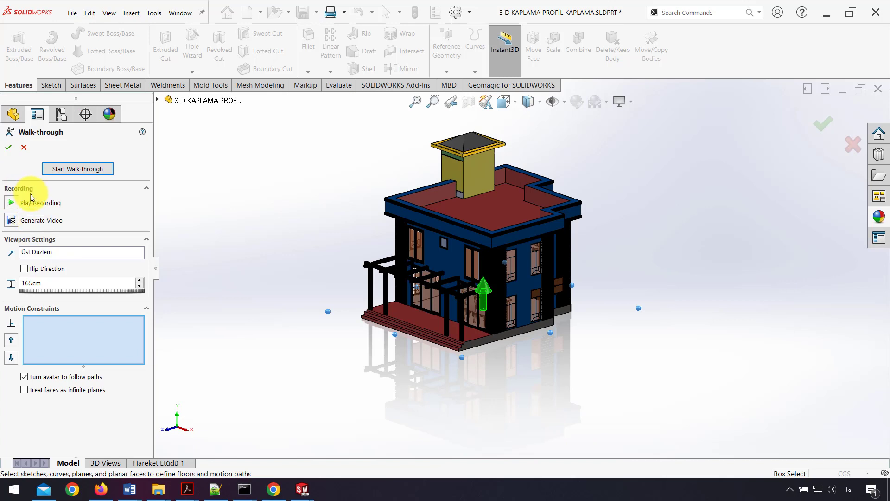
click(11, 206)
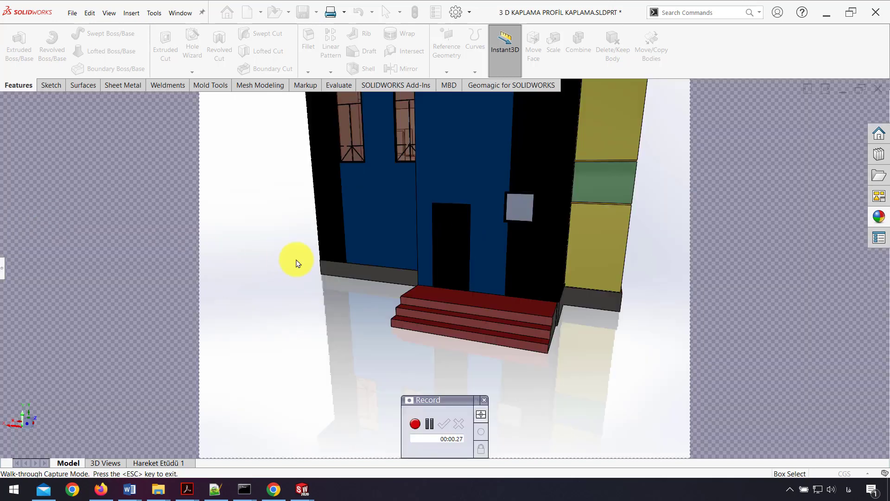
key(Up)
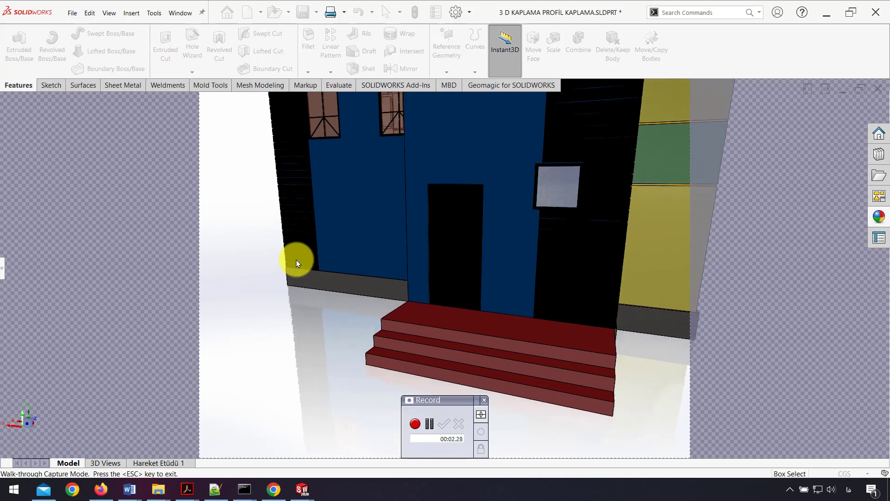
key(Up)
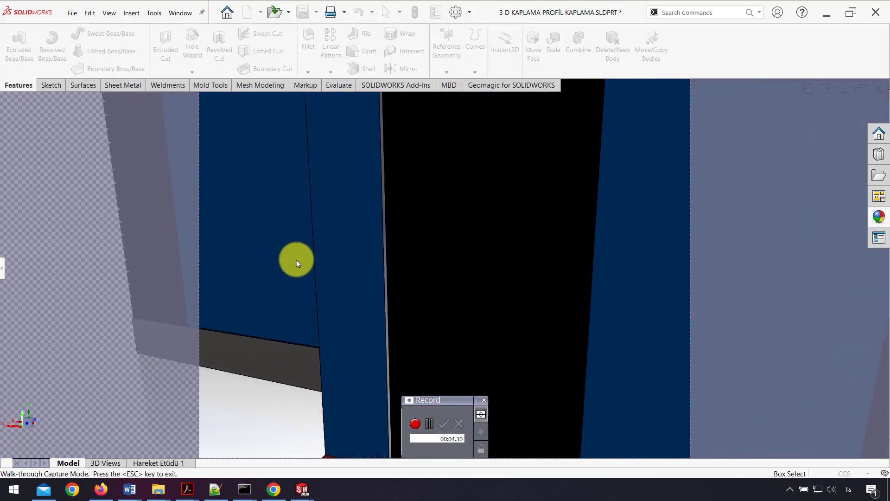
key(Up)
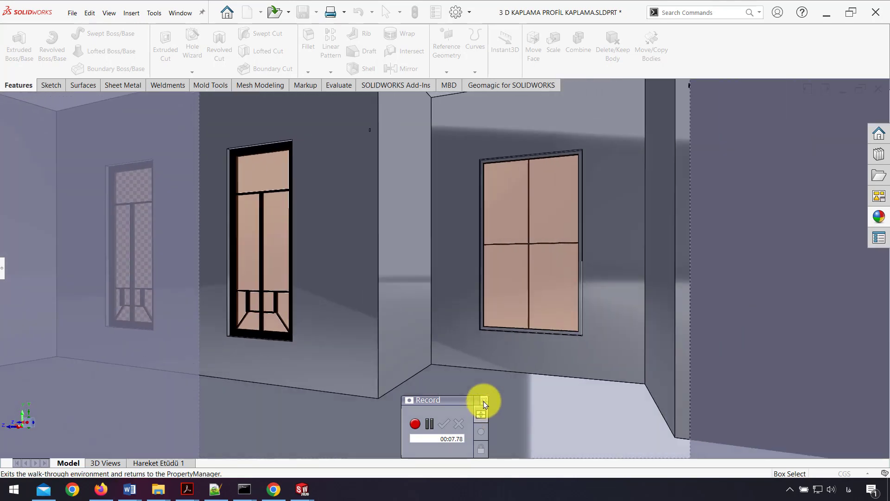
click(484, 399)
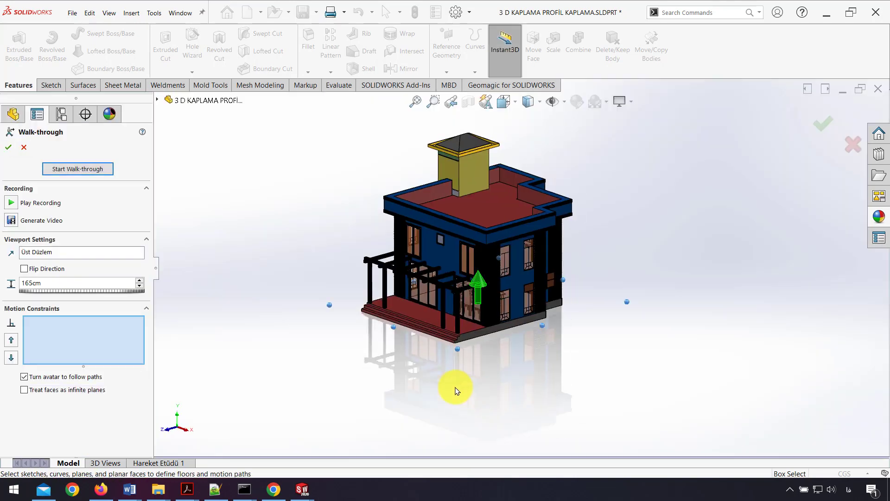
Step: Review the video export's file types, keep Microsoft AVI, and close without exporting
click(16, 221)
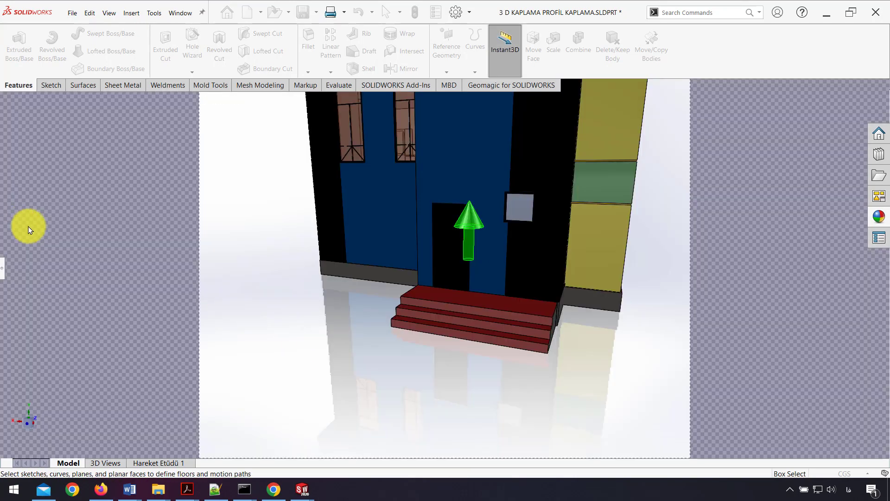
click(427, 241)
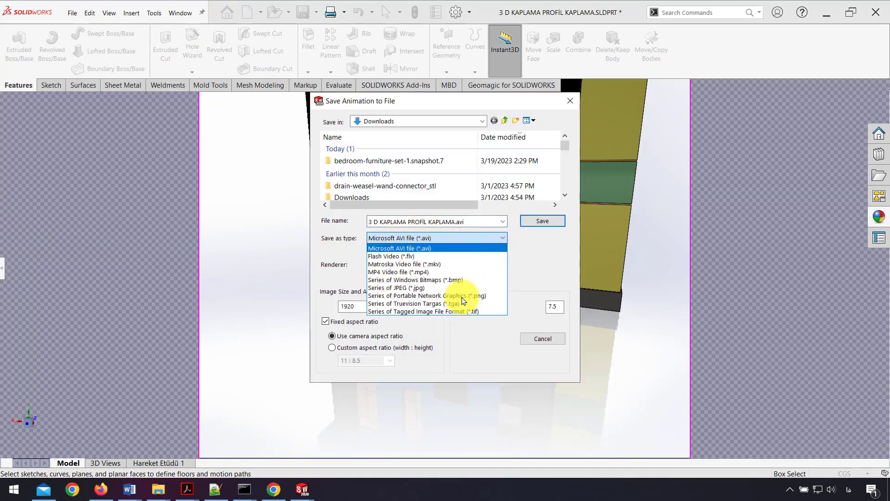
click(575, 132)
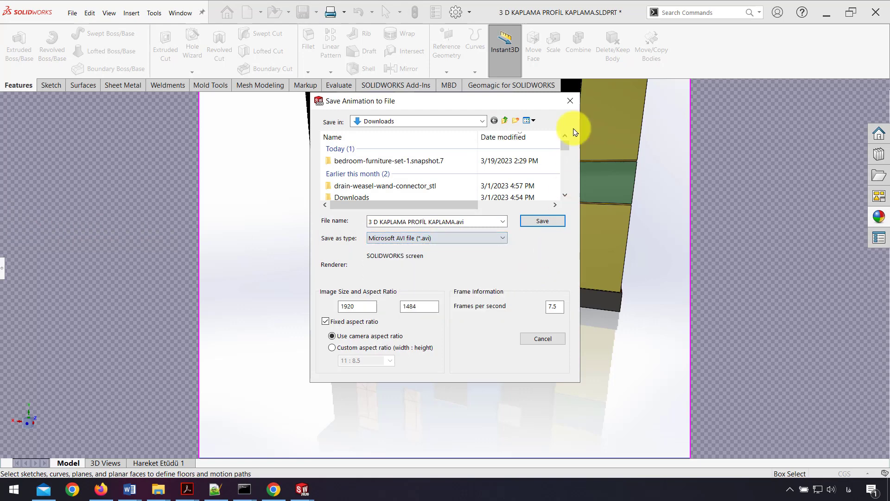
click(571, 101)
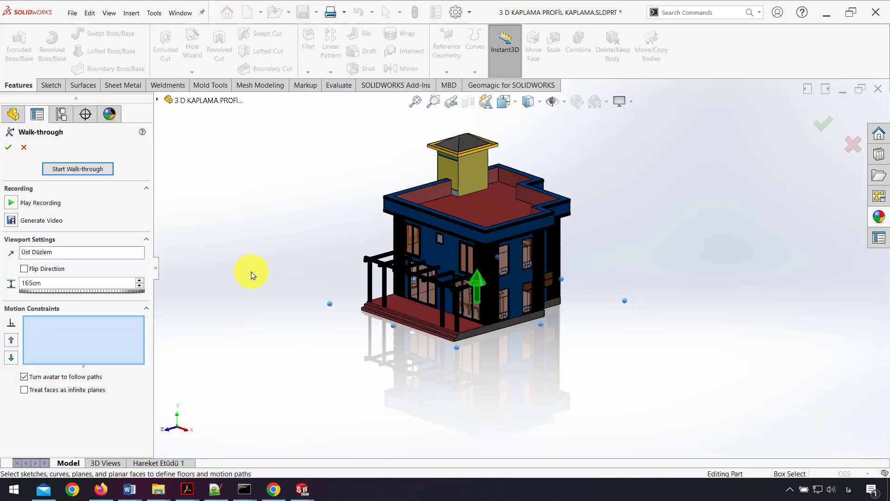